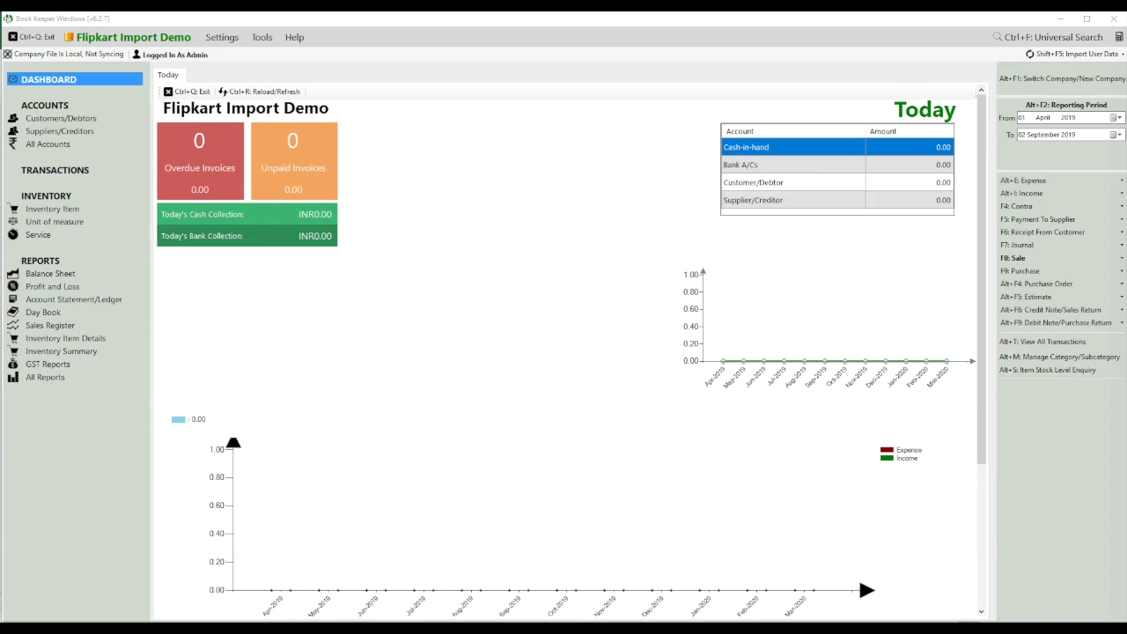
# Step: Look over the columns of the Flipkart sales report workbook in Excel, then return to Book Keeper
pyautogui.moveTo(273, 627)
pyautogui.click(273, 581)
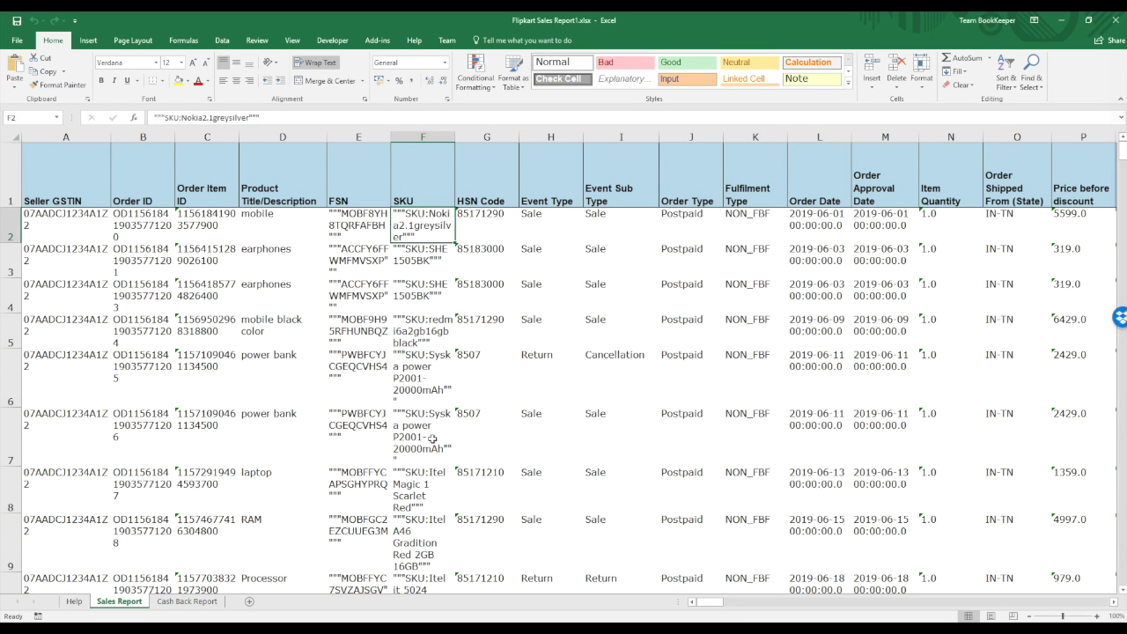
pyautogui.hscroll(5, 715, 476)
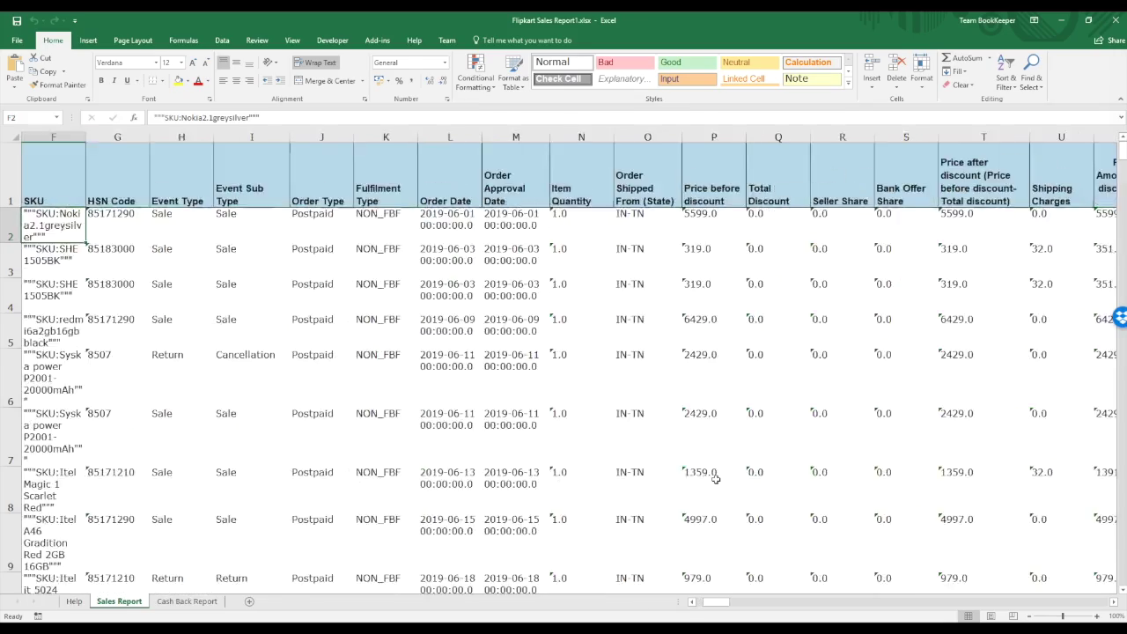
pyautogui.hscroll(8, 715, 475)
pyautogui.hscroll(-10, 715, 477)
pyautogui.hscroll(-4, 715, 479)
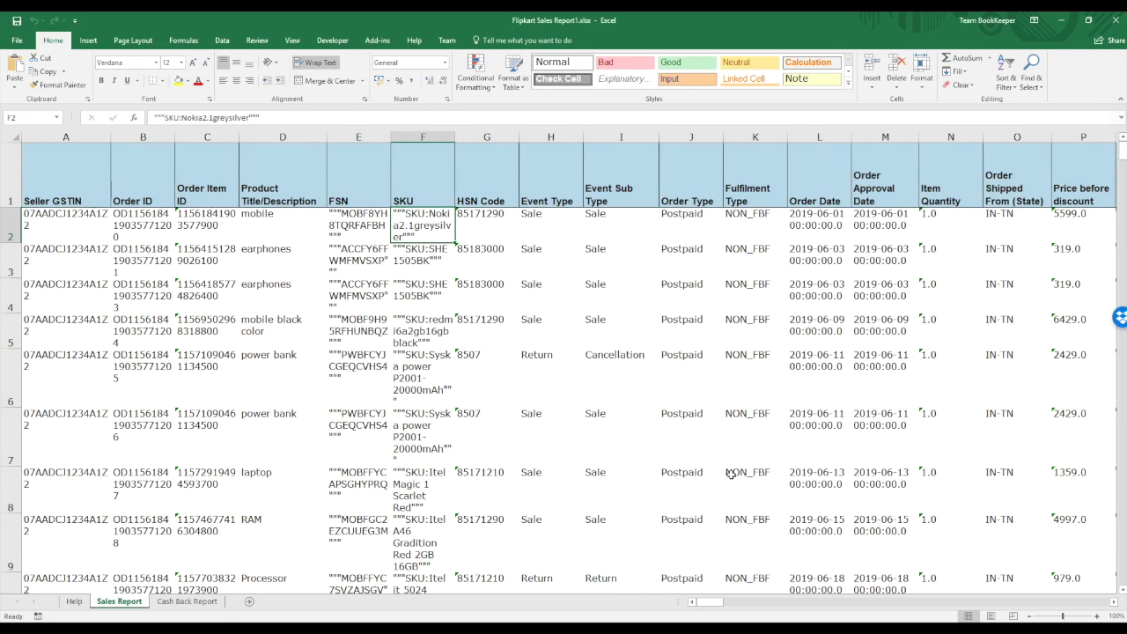
pyautogui.hscroll(10, 730, 474)
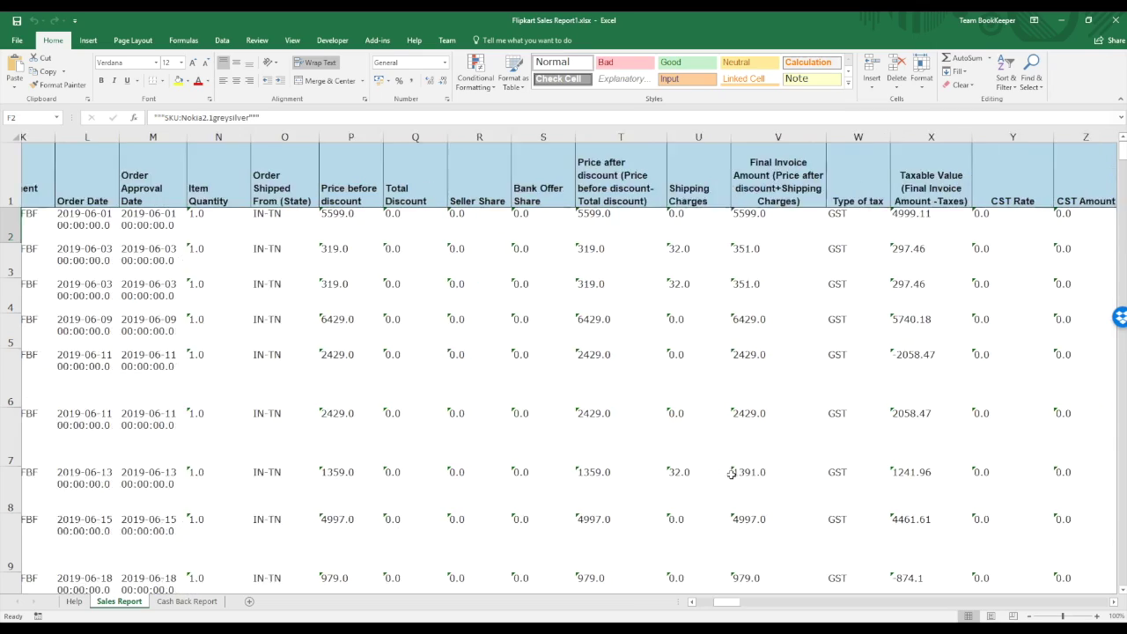
pyautogui.hscroll(-10, 730, 474)
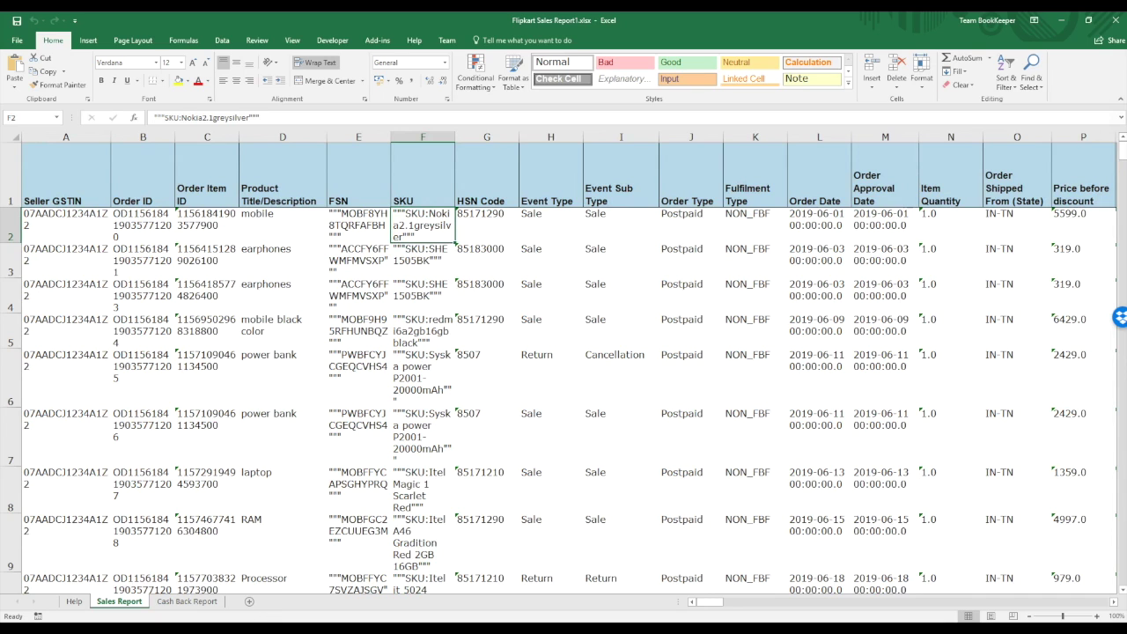
pyautogui.hotkey('alt', 'Tab')
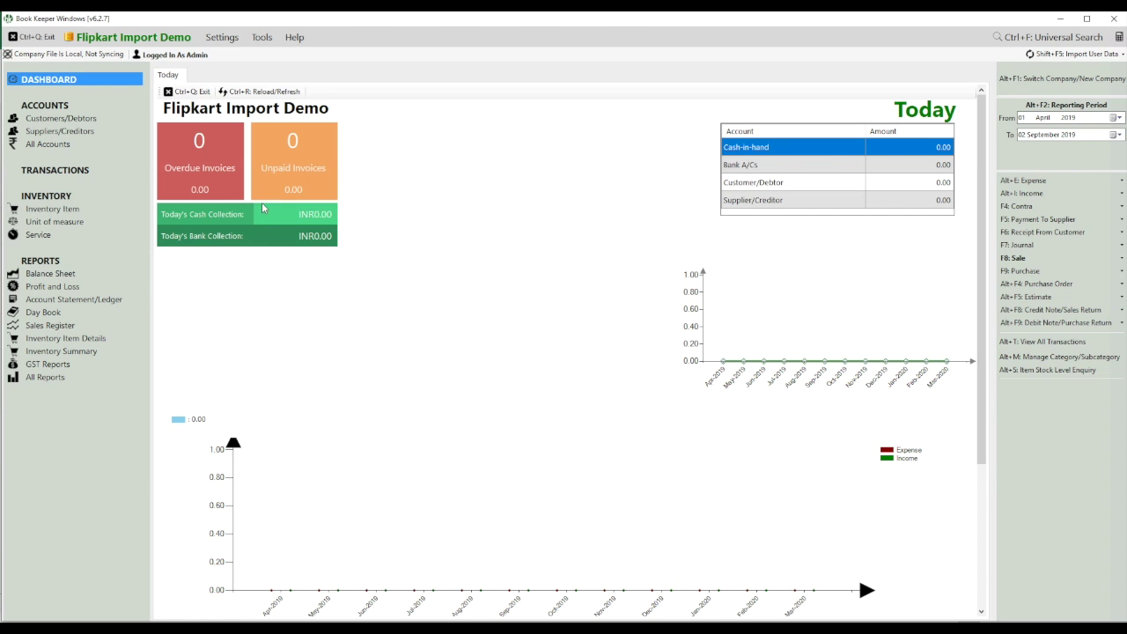
# Step: Save the Processor inventory item at GST@18%, then list all accounts
pyautogui.click(75, 212)
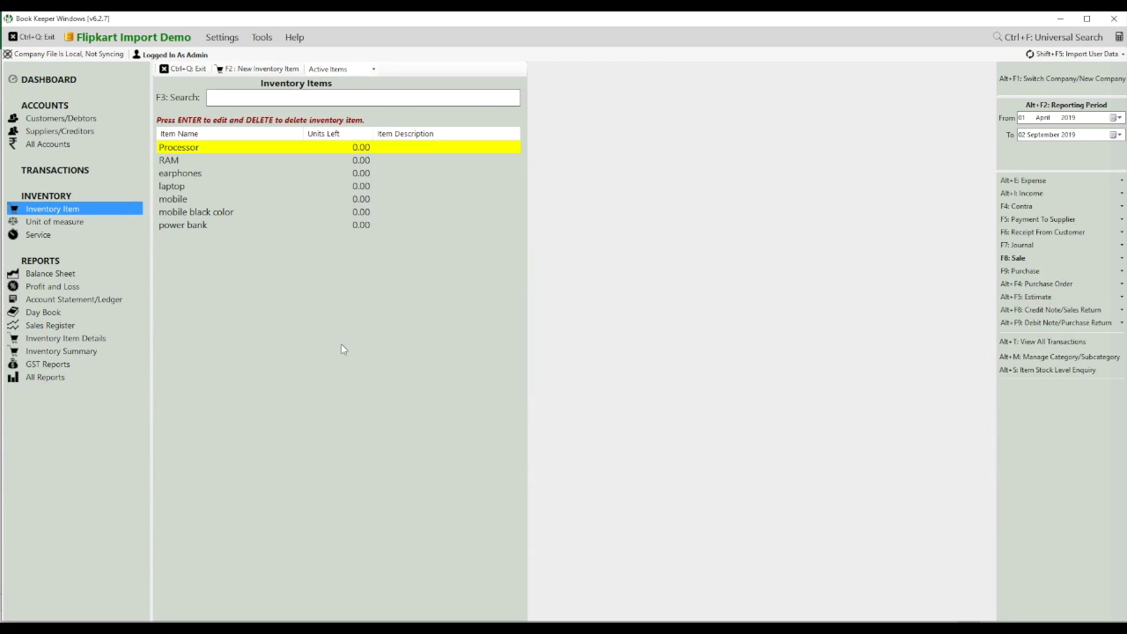
pyautogui.press('Return')
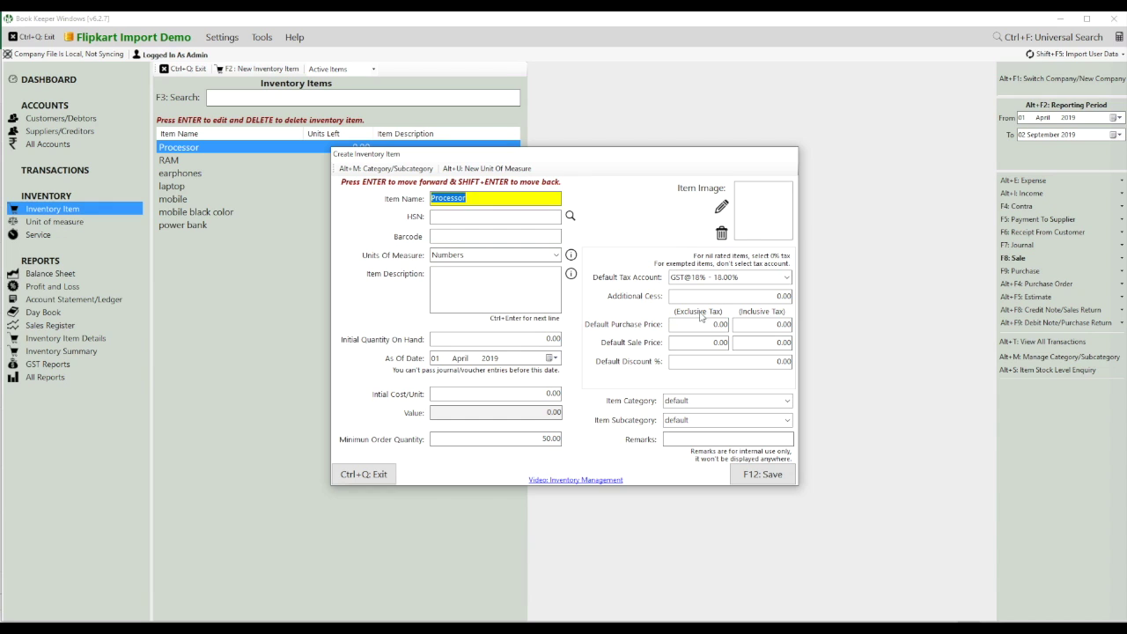
pyautogui.click(746, 472)
pyautogui.click(595, 362)
pyautogui.click(51, 144)
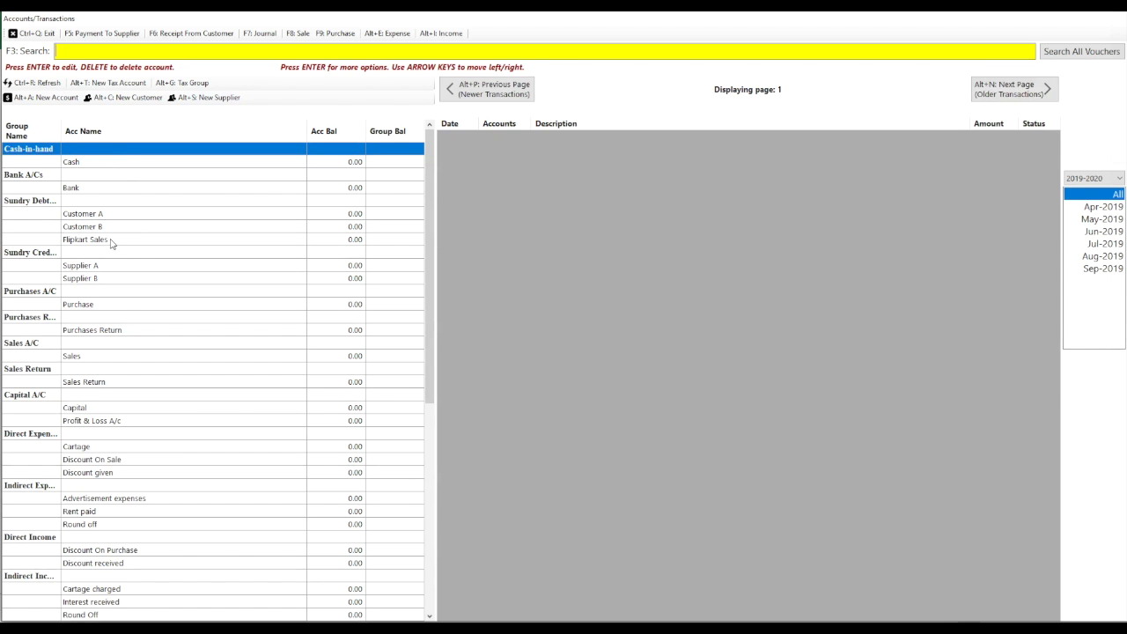
# Step: Re-save the Flipkart Sales account at 0.00 opening balance, accepting the GST registration warning, and exit
pyautogui.rightClick(111, 244)
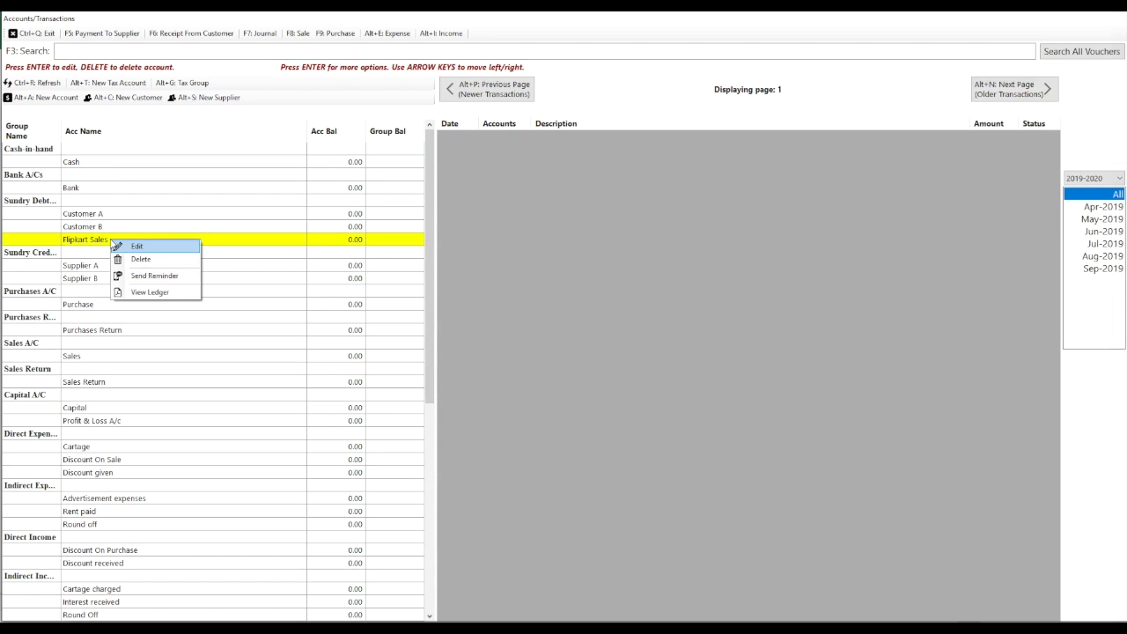
pyautogui.click(116, 247)
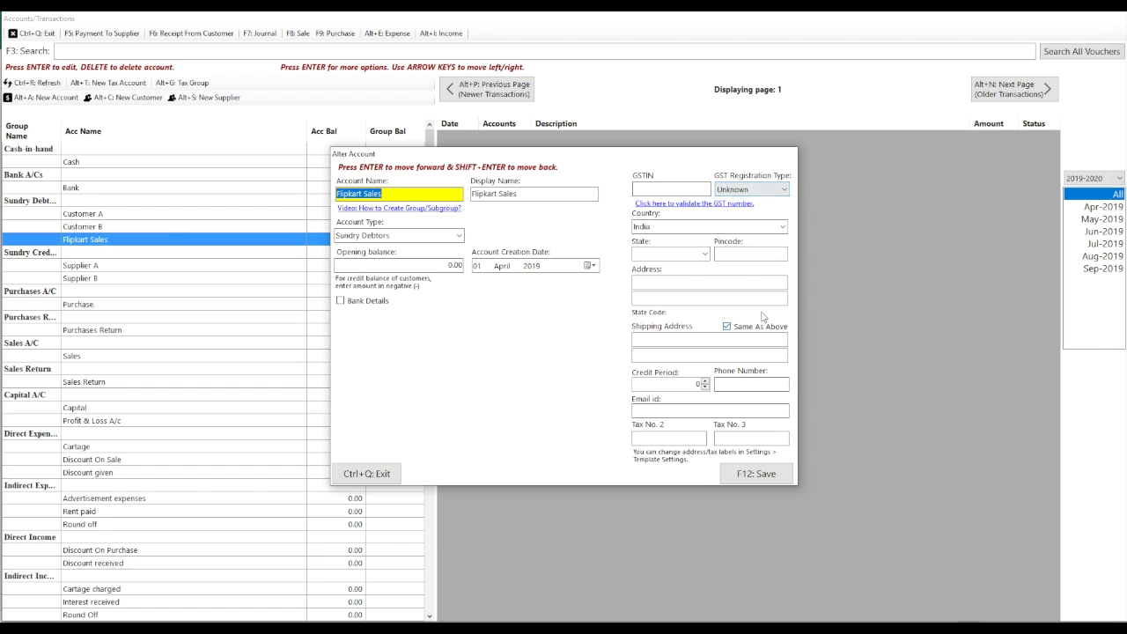
pyautogui.click(753, 482)
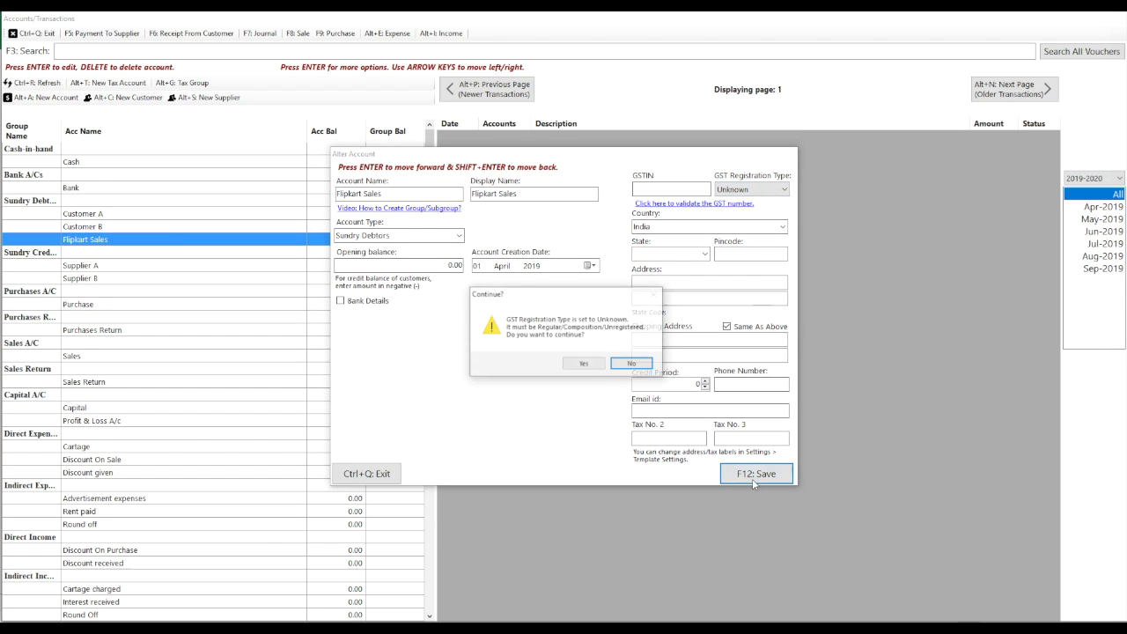
pyautogui.press('Return')
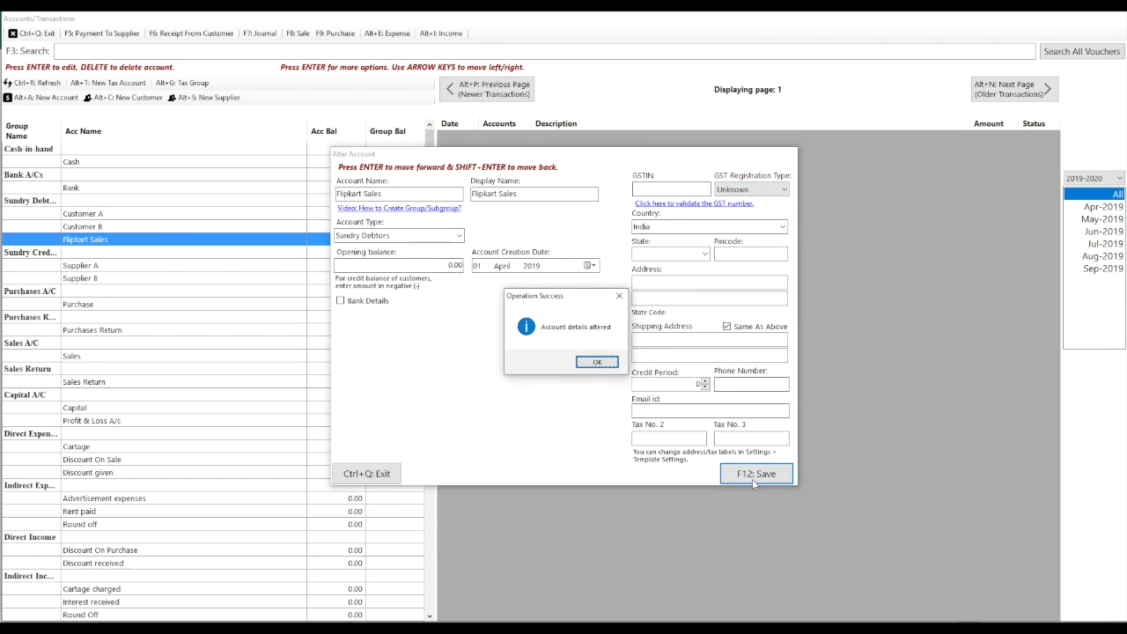
pyautogui.press('Return')
pyautogui.hotkey('ctrl', 'q')
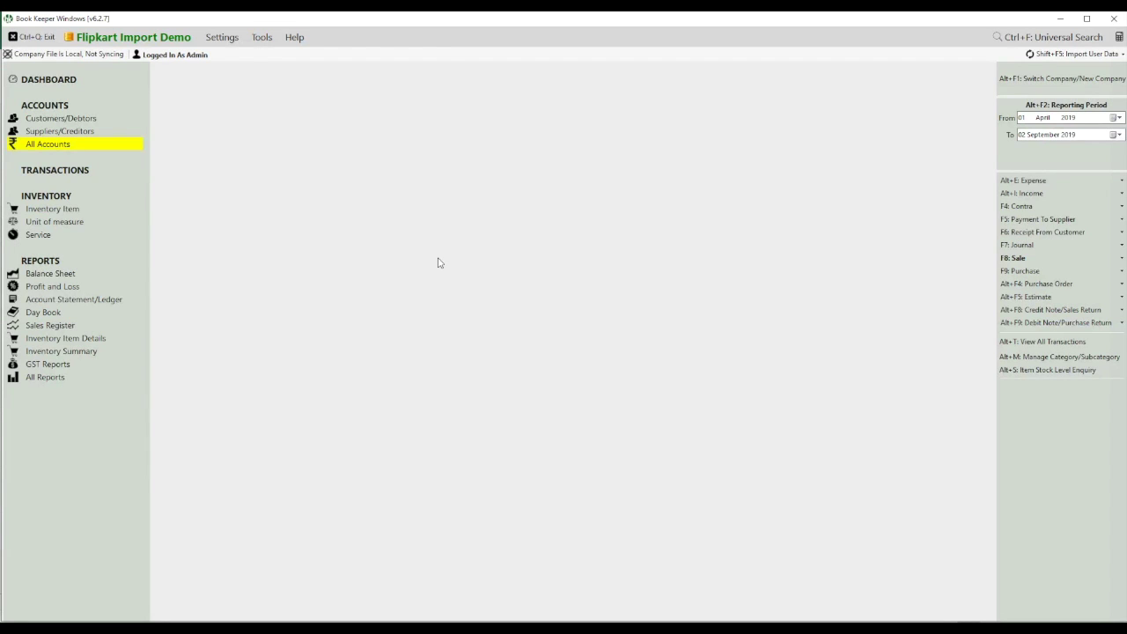
# Step: Start an Excel import of type Flipkart Sales using TESTING\Flipkart Sales Report1.xlsx
pyautogui.click(261, 39)
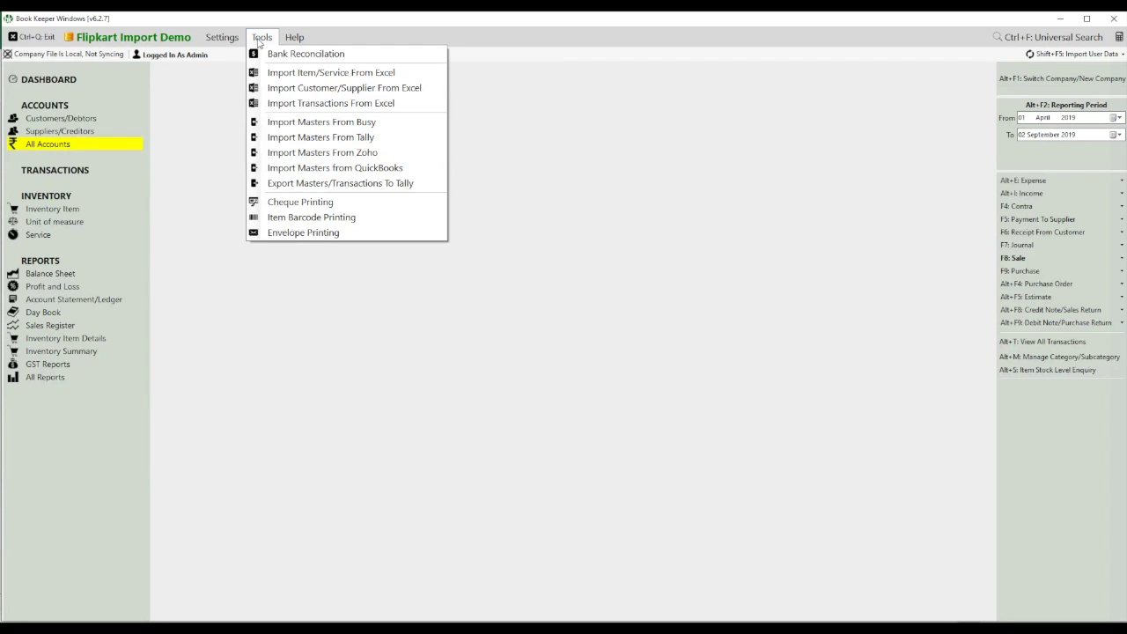
pyautogui.click(280, 103)
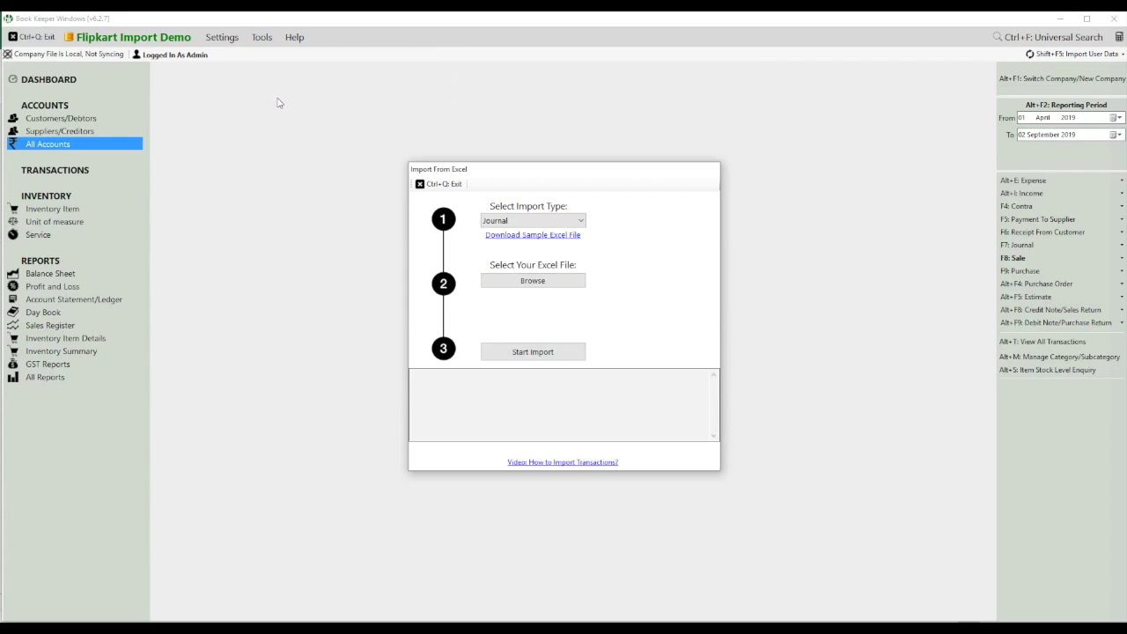
pyautogui.click(519, 221)
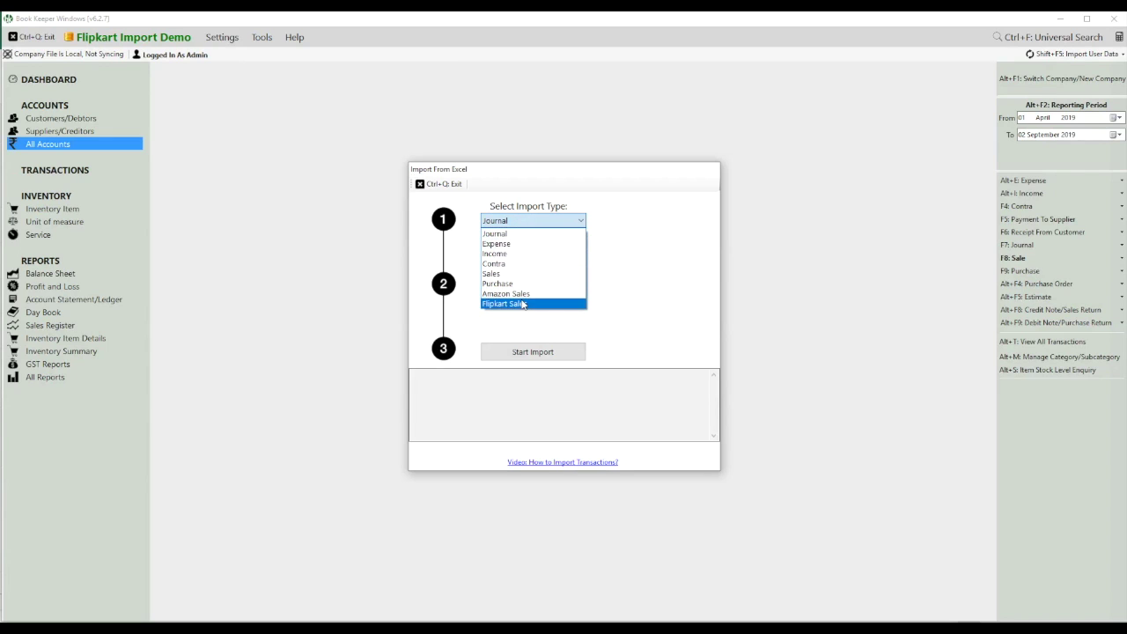
pyautogui.click(522, 304)
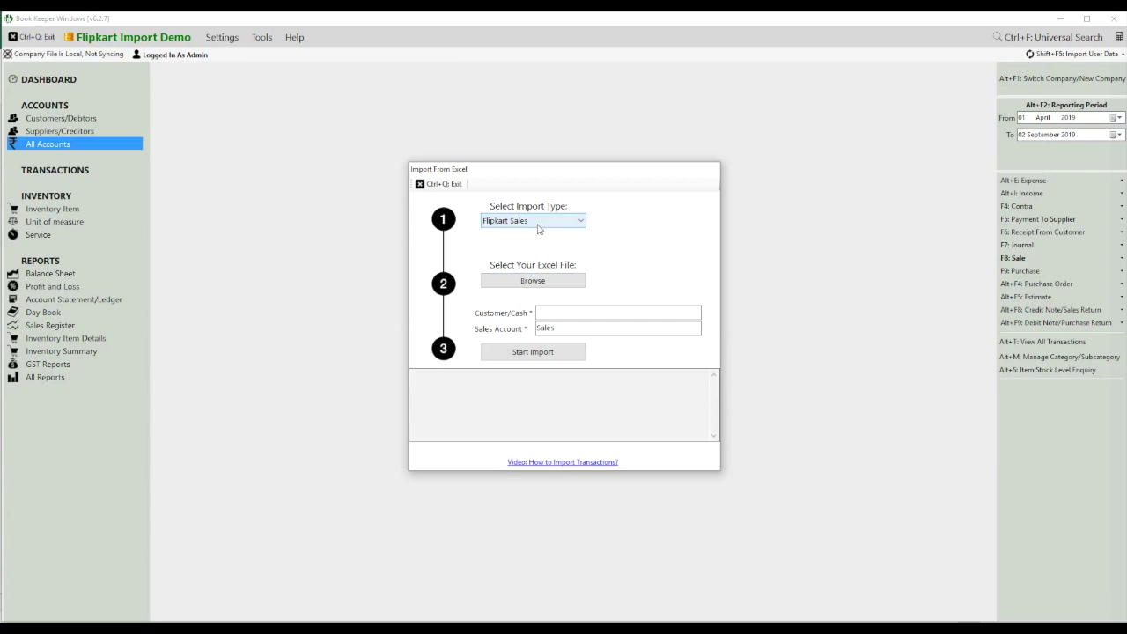
pyautogui.click(532, 281)
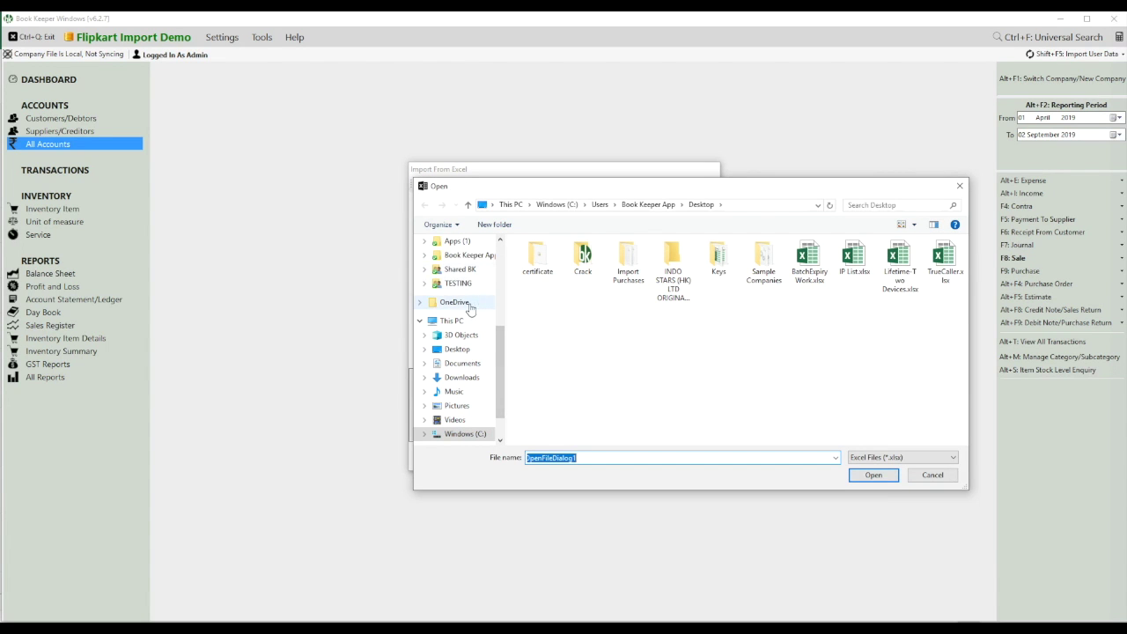
pyautogui.click(465, 284)
pyautogui.click(554, 259)
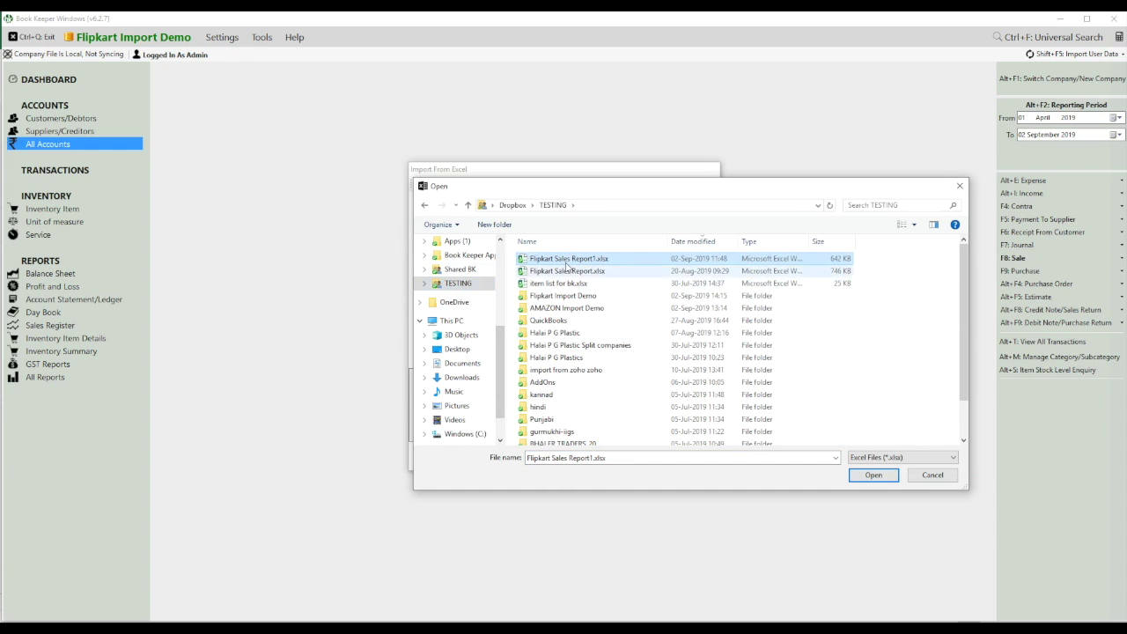
pyautogui.click(873, 476)
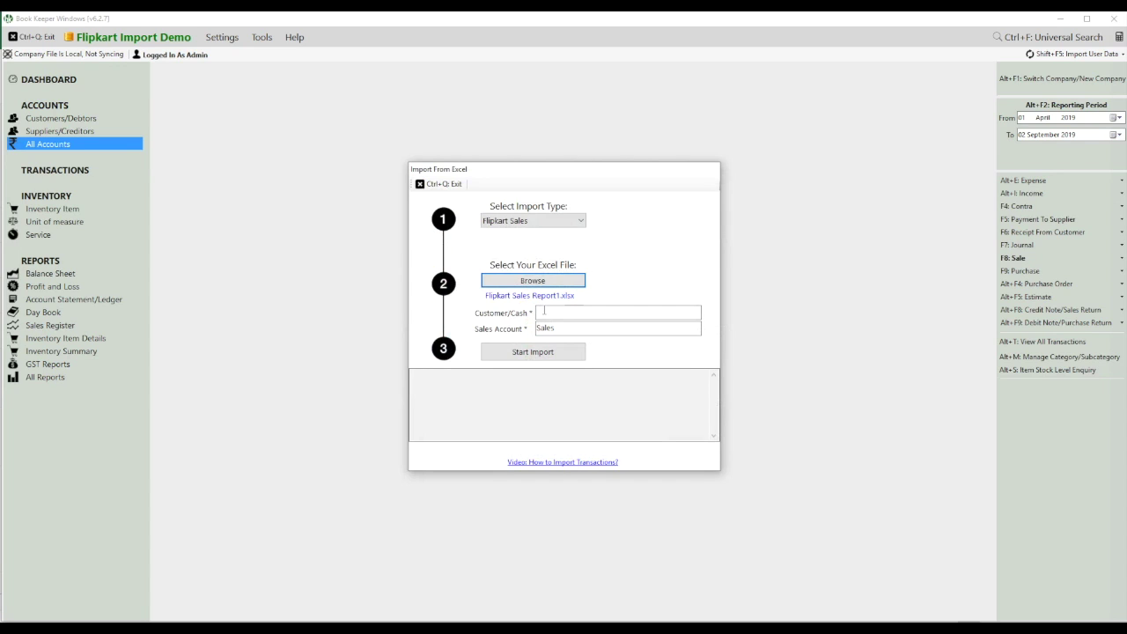
# Step: Set the customer account to Flipkart Sales, import rows 2–9, and close the import window
pyautogui.click(545, 310)
pyautogui.write('fl')
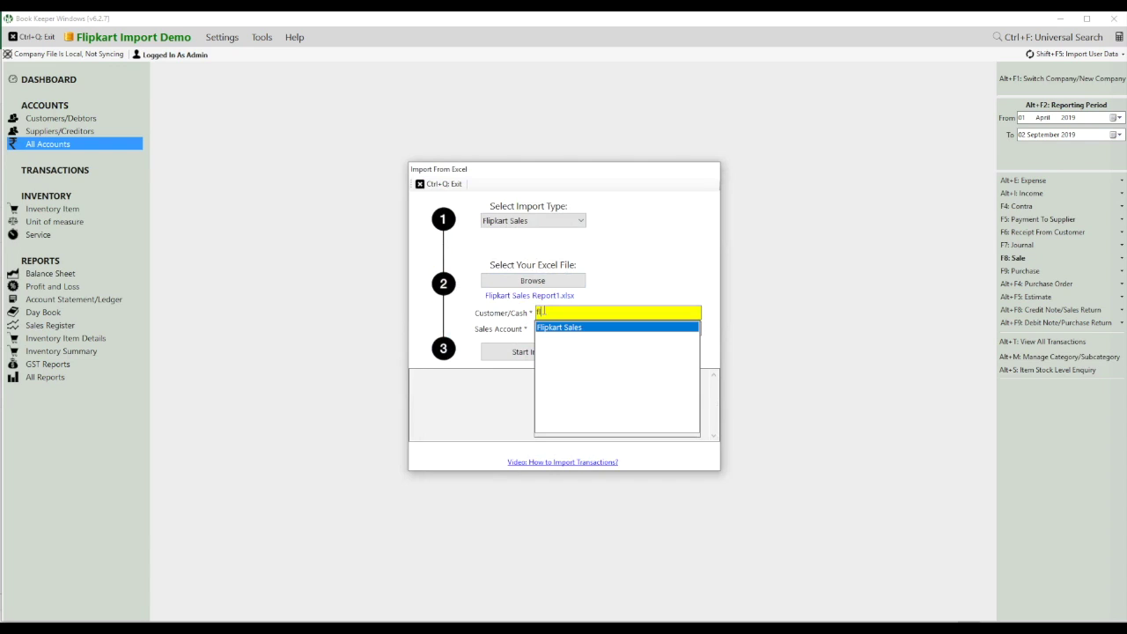
pyautogui.press('Tab')
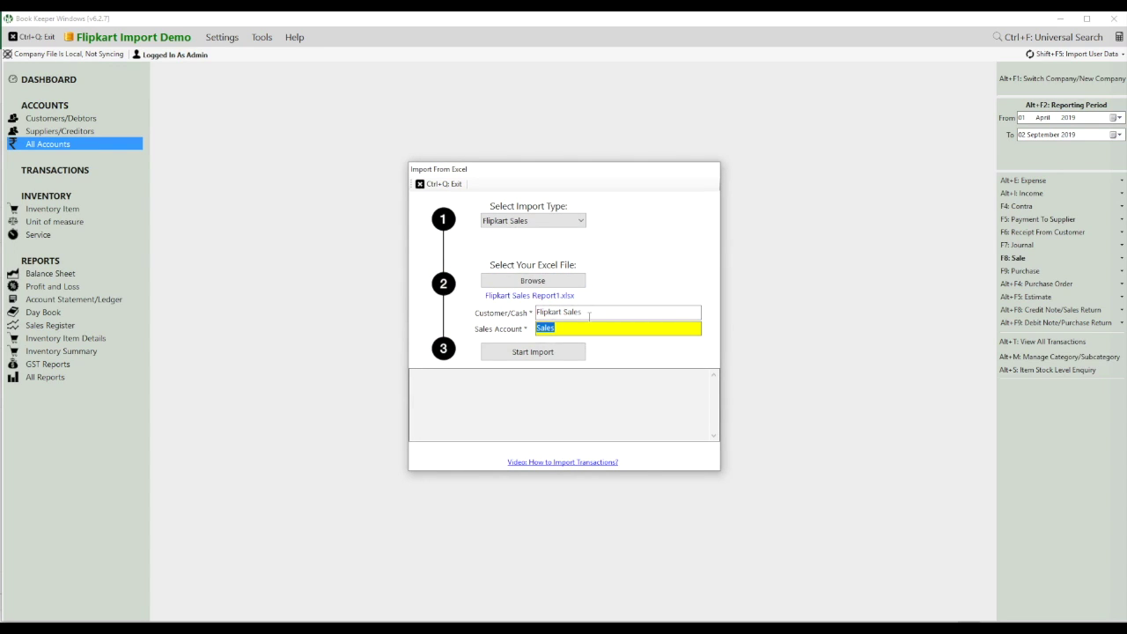
pyautogui.click(538, 356)
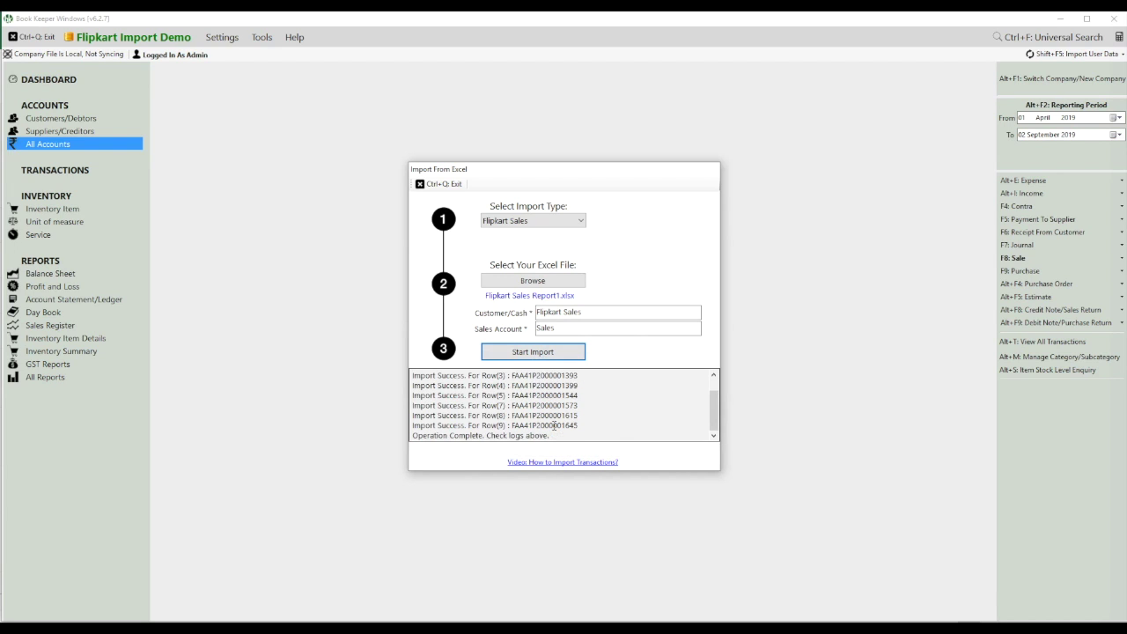
pyautogui.hotkey('ctrl', 'q')
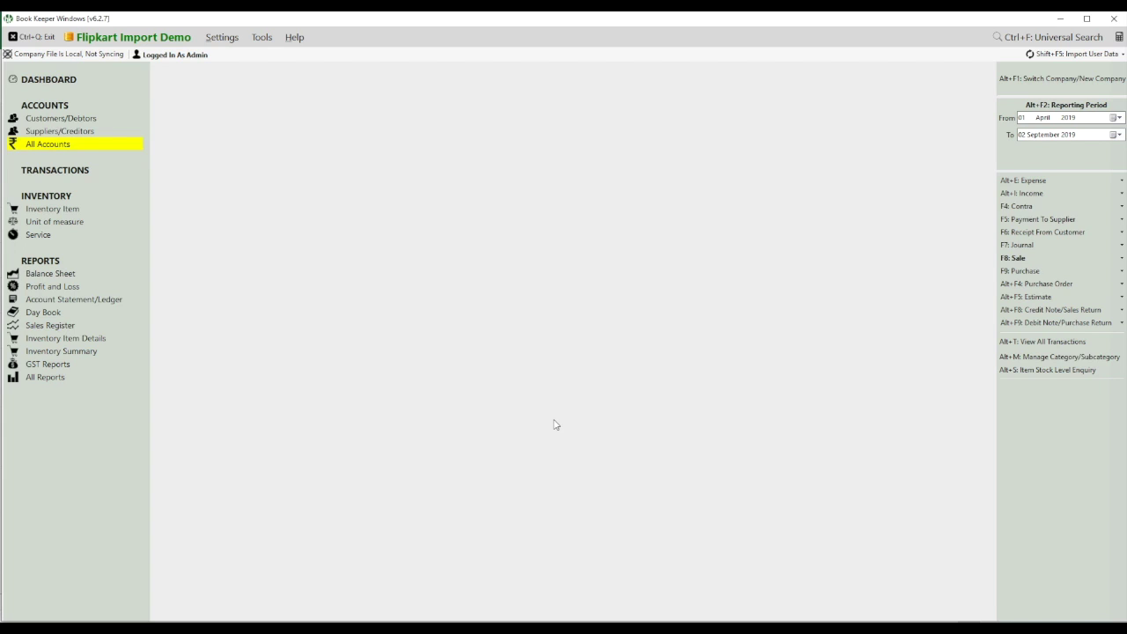
# Step: Open the imported INV7 voucher from the transactions list to check its invoice details
pyautogui.hotkey('alt', 't')
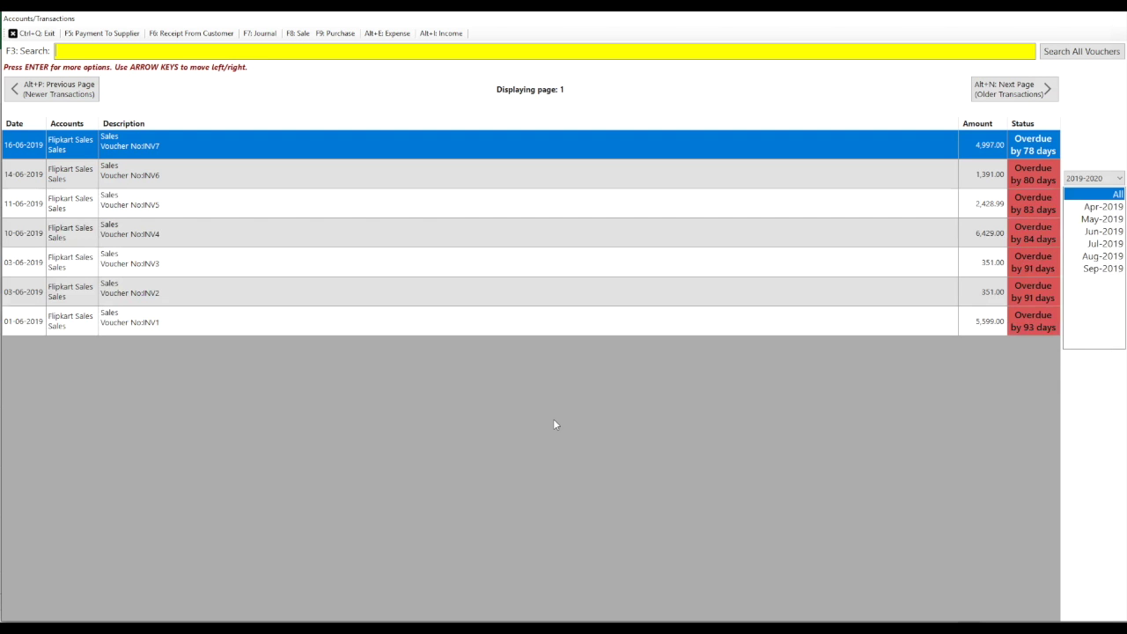
pyautogui.rightClick(251, 146)
pyautogui.click(254, 150)
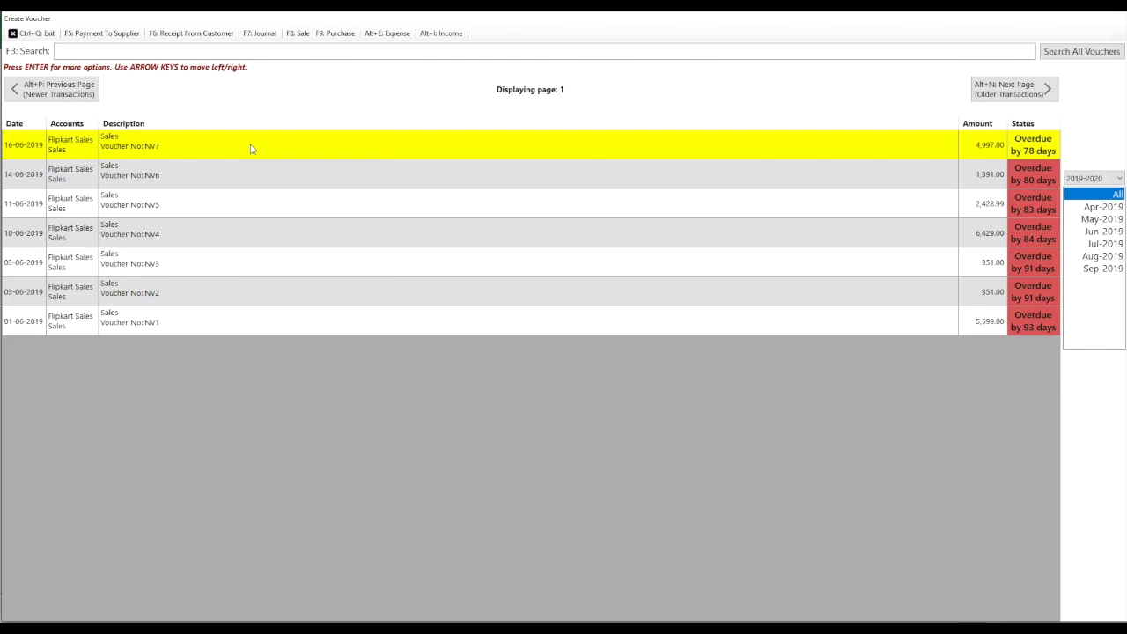
pyautogui.click(101, 48)
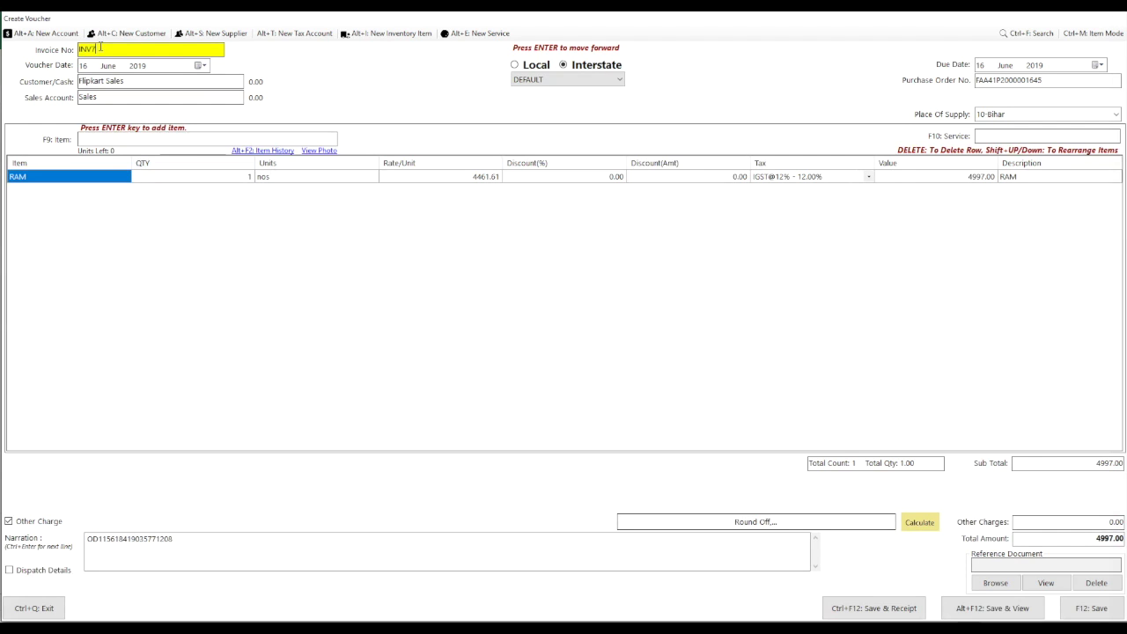
pyautogui.hotkey('alt', 'Tab')
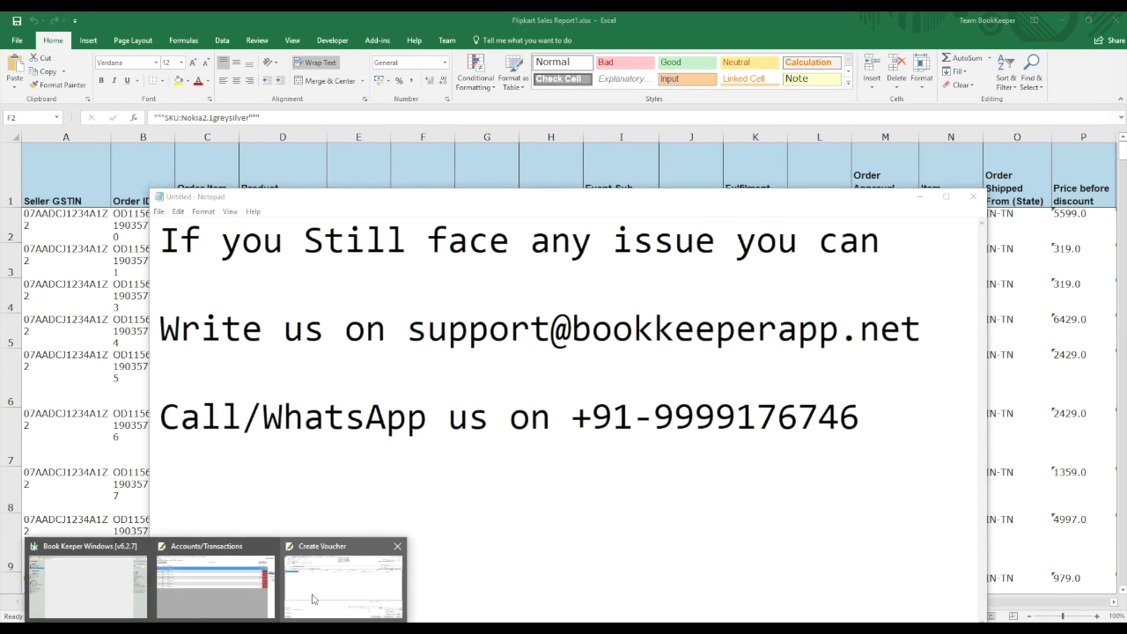
# Step: Compare the INV7 voucher against the Excel report rows, then close the voucher
pyautogui.click(344, 584)
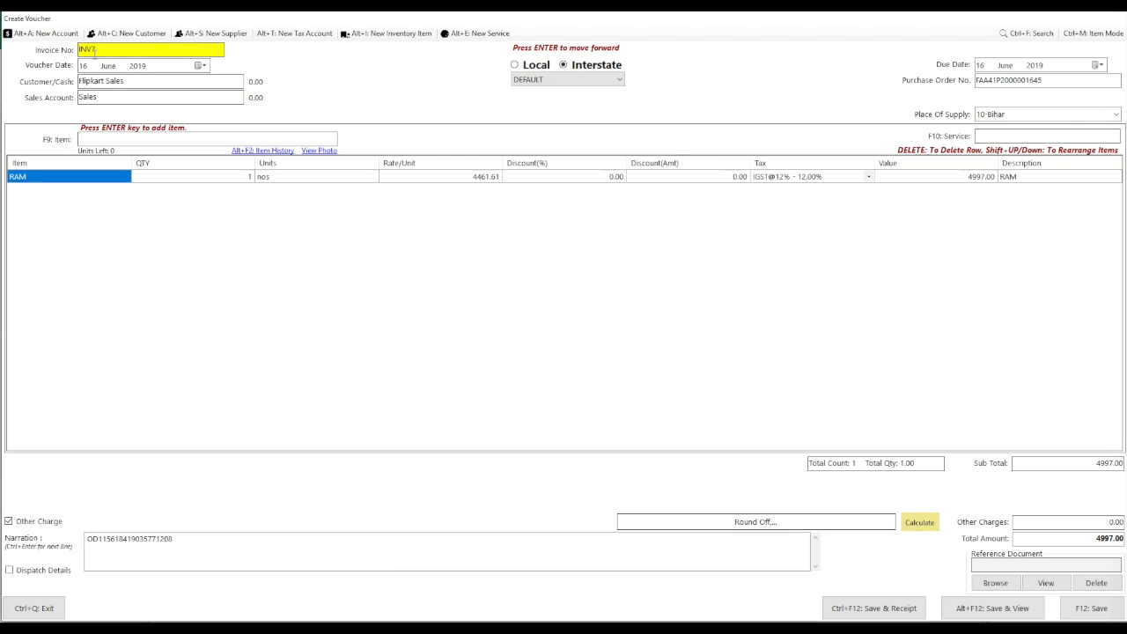
pyautogui.click(288, 587)
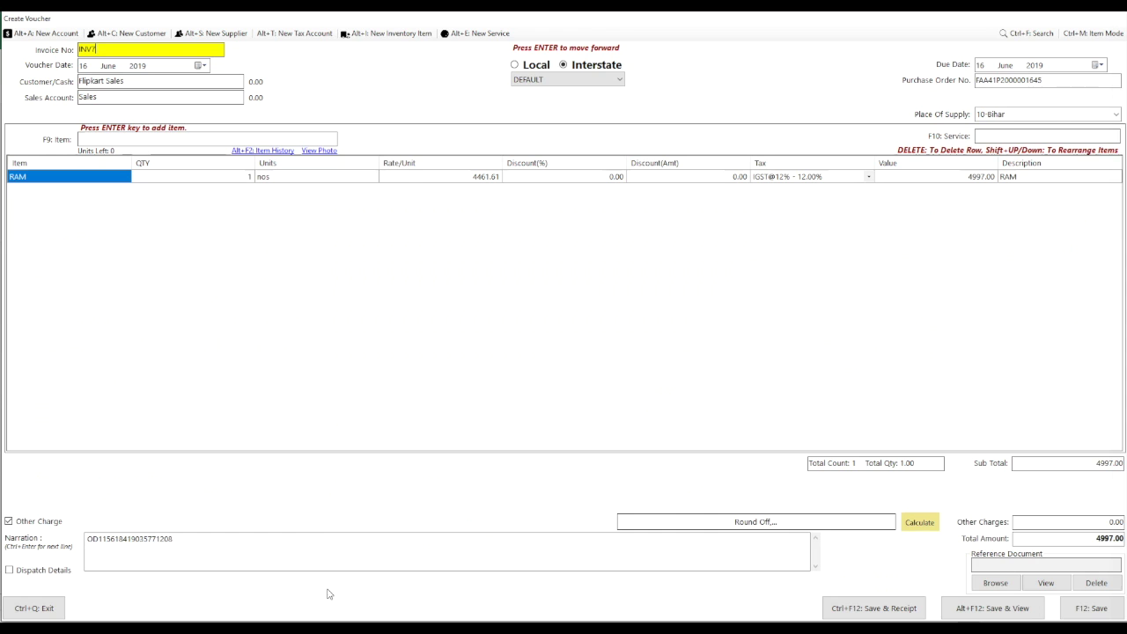
pyautogui.click(132, 568)
pyautogui.hotkey('alt', 'Tab')
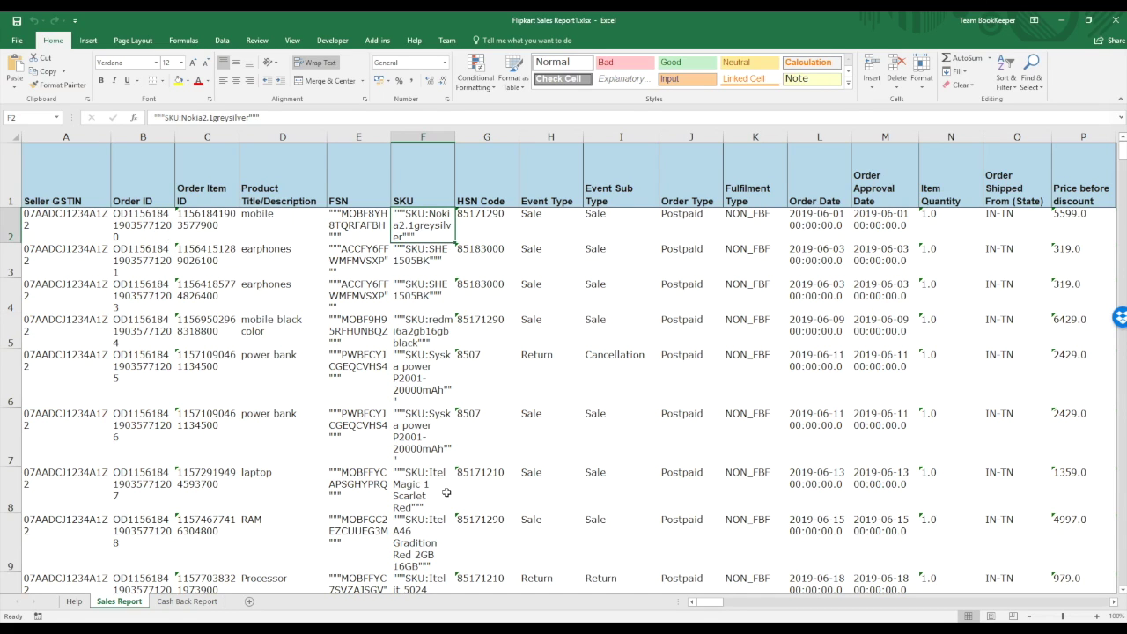
pyautogui.hscroll(2, 446, 492)
pyautogui.hscroll(-2, 446, 492)
pyautogui.click(343, 581)
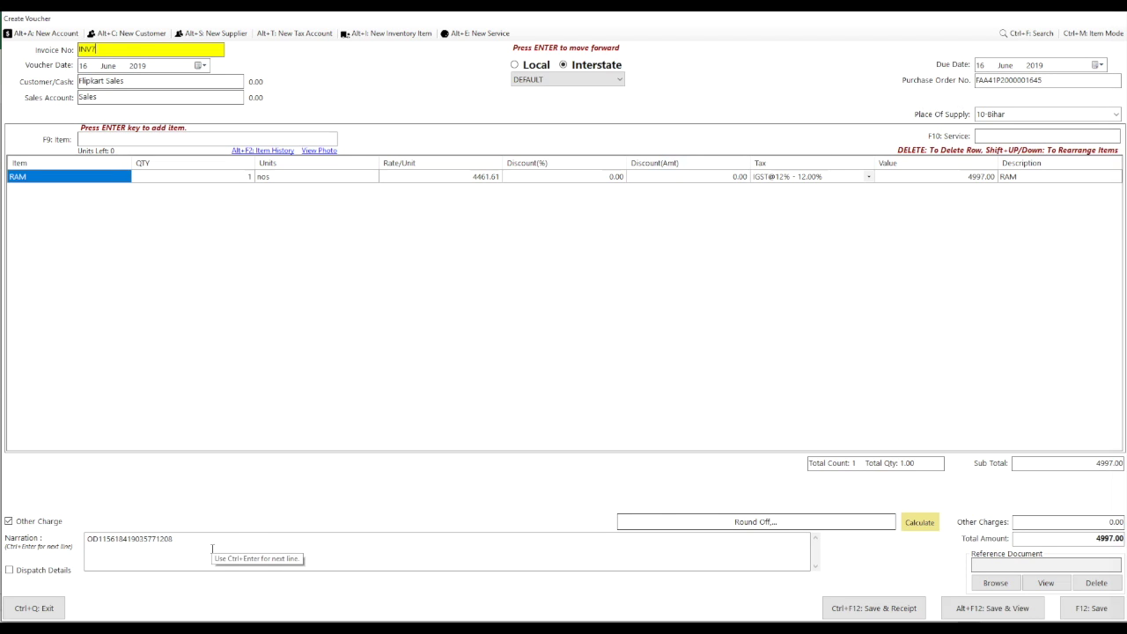
pyautogui.click(14, 605)
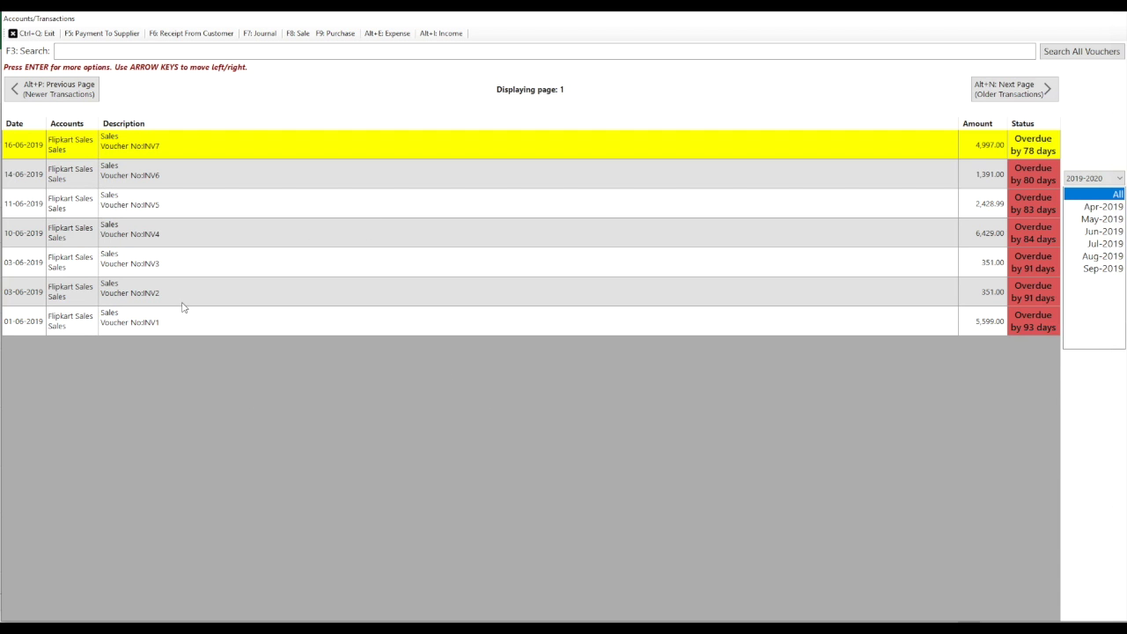
# Step: Open the Flipkart Sales ledger showing INV1–INV7 with a 21,547.00 closing balance, then exit
pyautogui.click(37, 31)
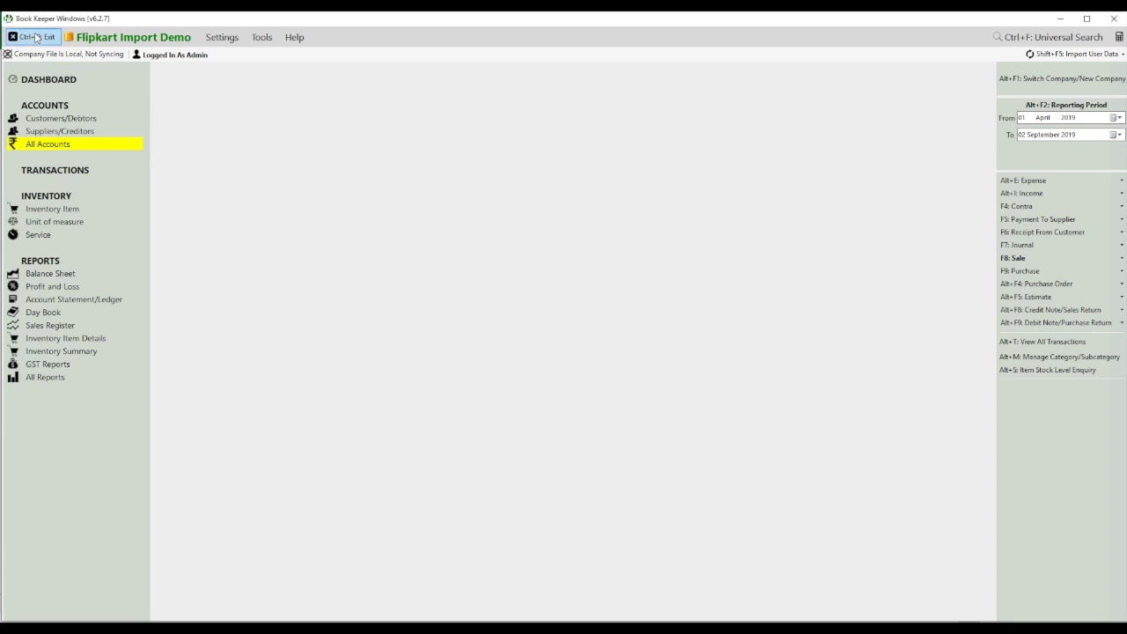
pyautogui.click(73, 146)
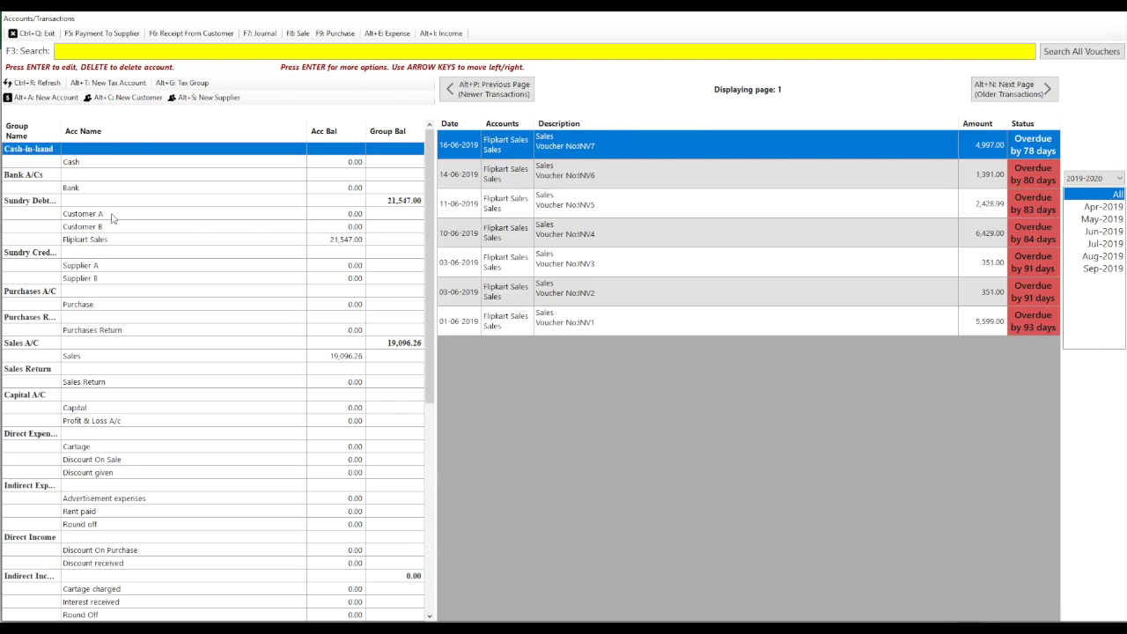
pyautogui.rightClick(107, 239)
pyautogui.click(141, 291)
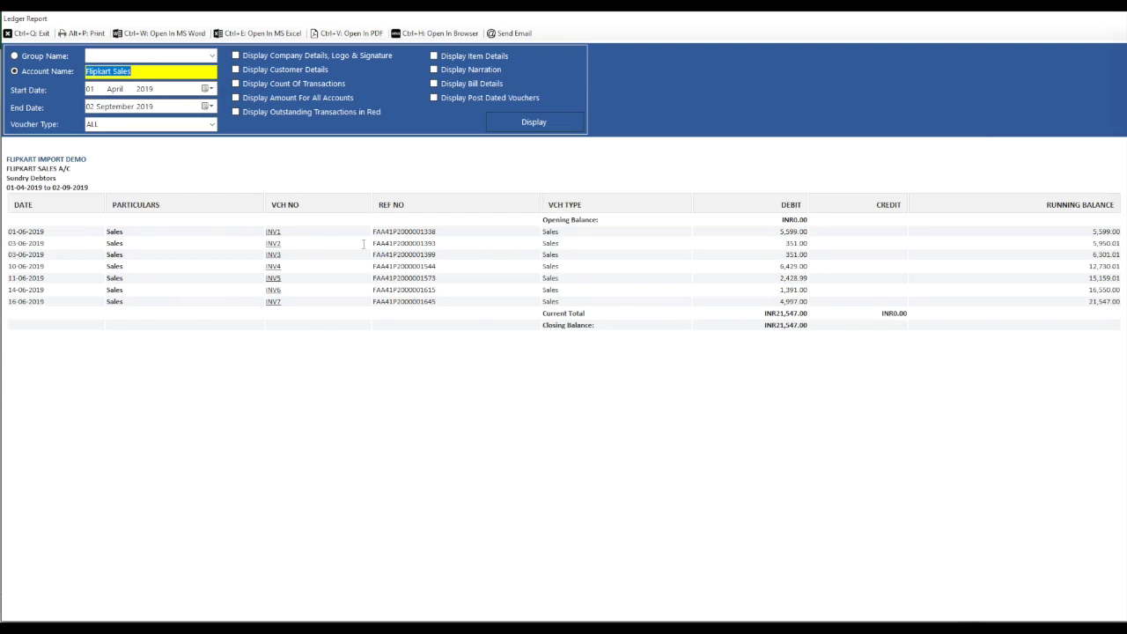
pyautogui.click(34, 34)
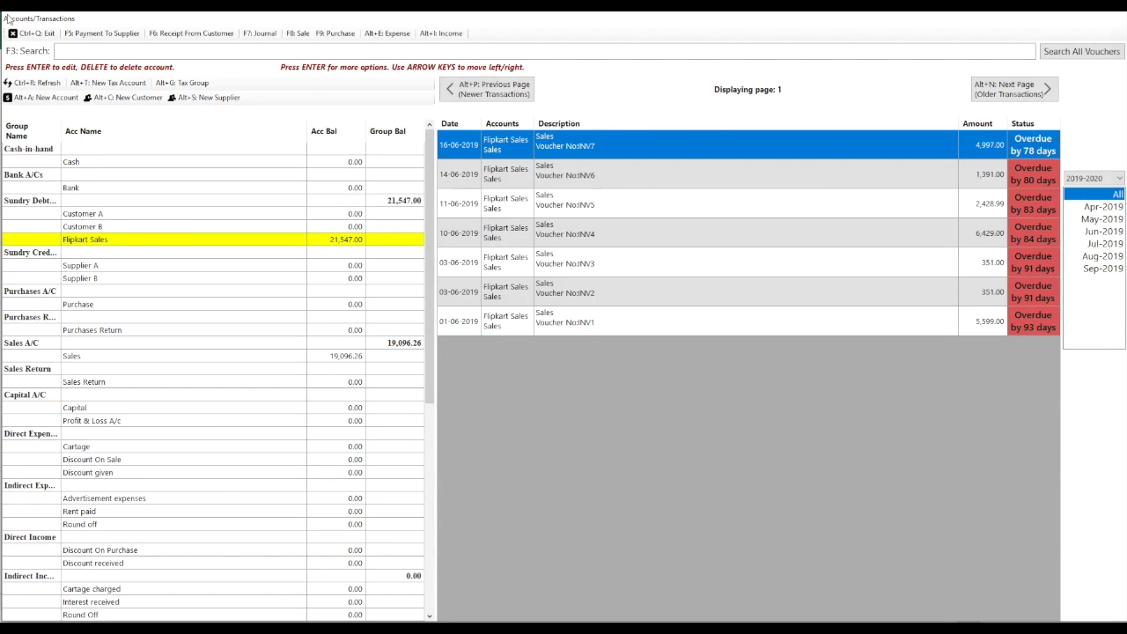
pyautogui.click(34, 34)
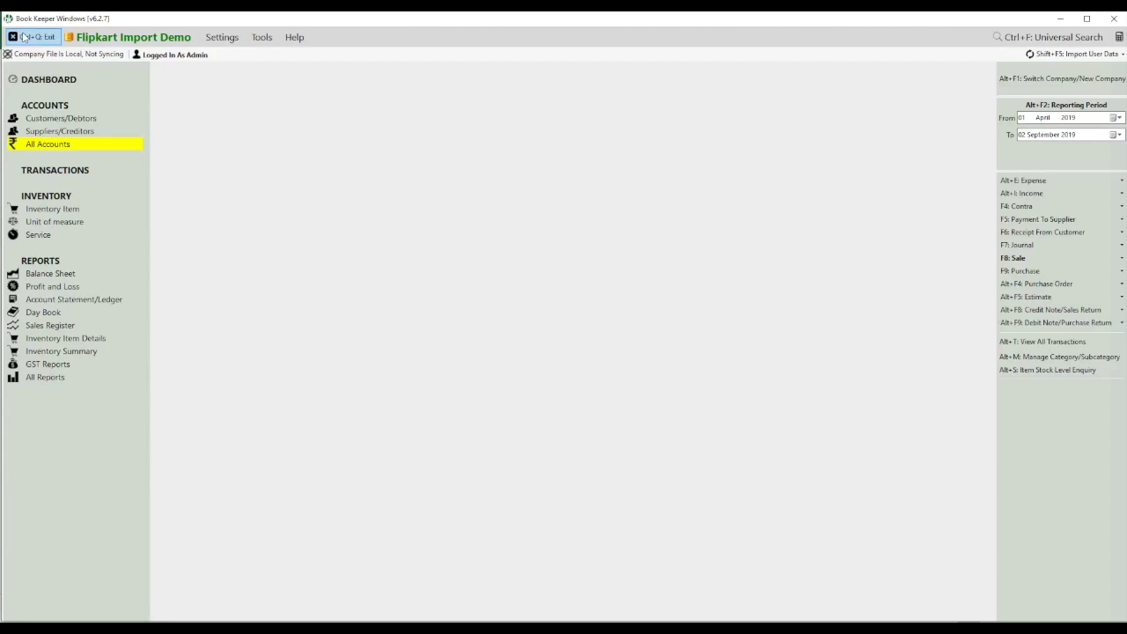
# Step: Display the GSTR-1 report full screen and scroll through the seven B2C Small Flipkart invoices
pyautogui.click(72, 363)
pyautogui.click(305, 141)
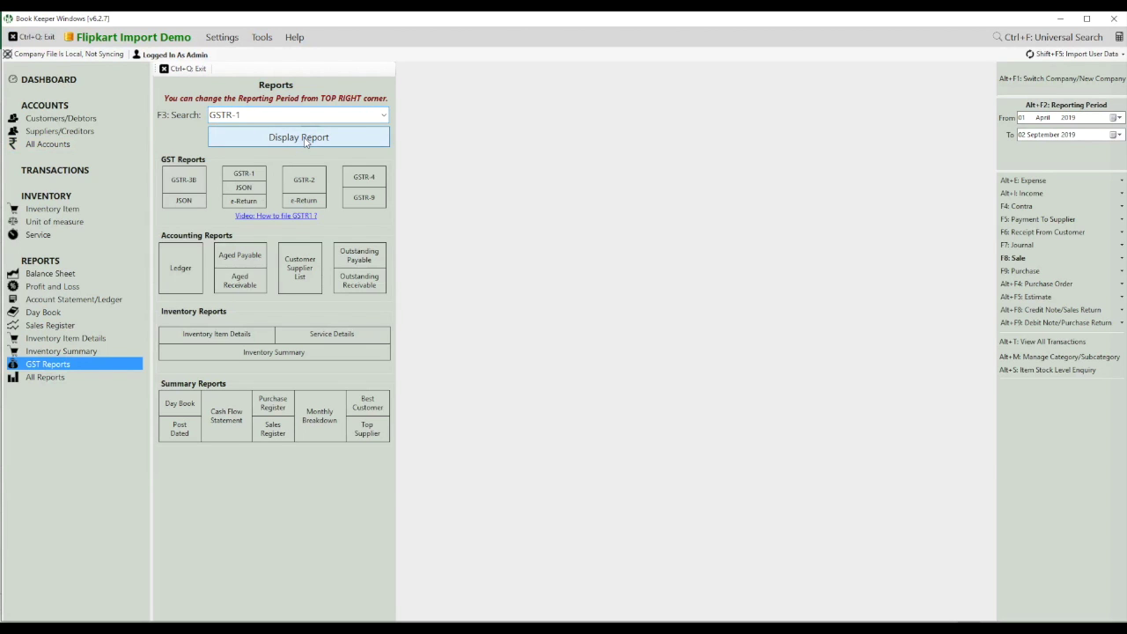
pyautogui.doubleClick(407, 151)
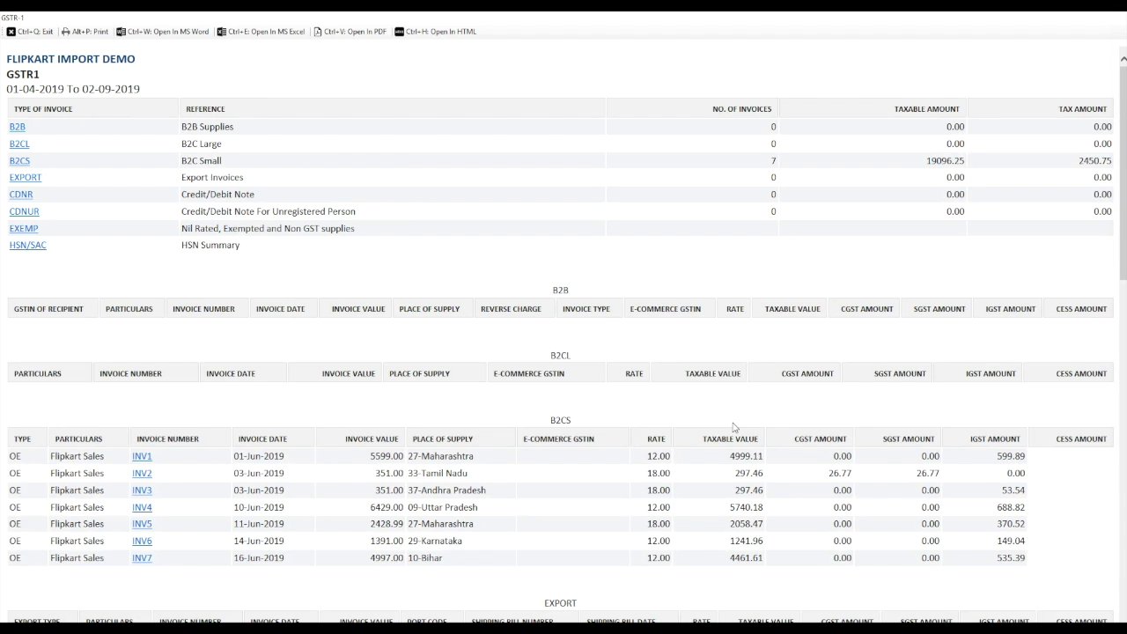
pyautogui.scroll(-5, 734, 427)
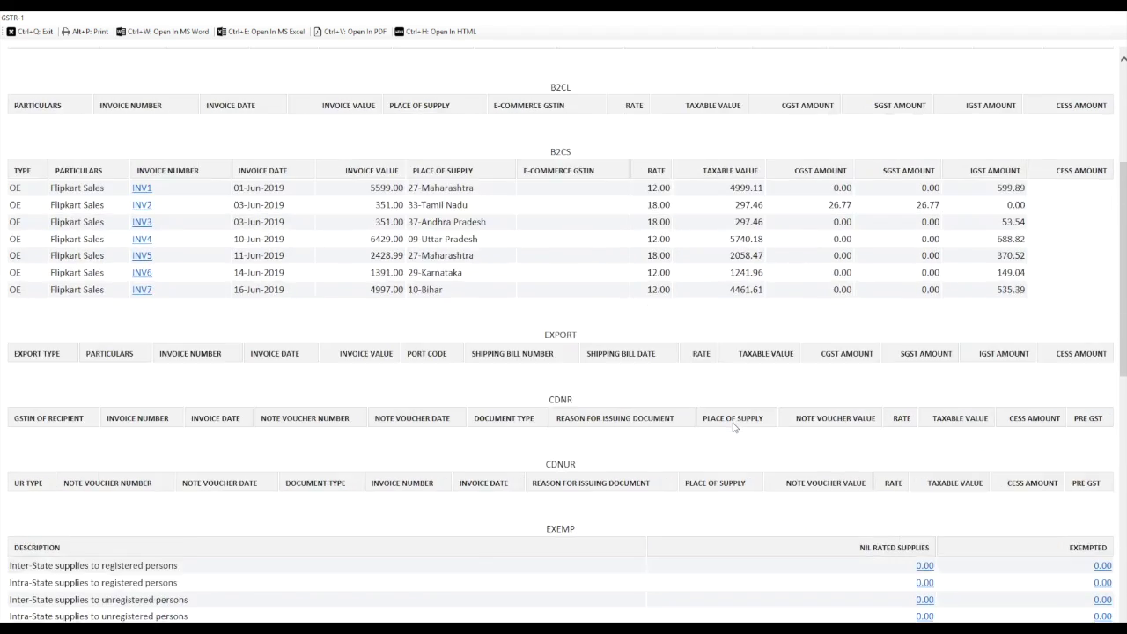
pyautogui.scroll(9, 734, 427)
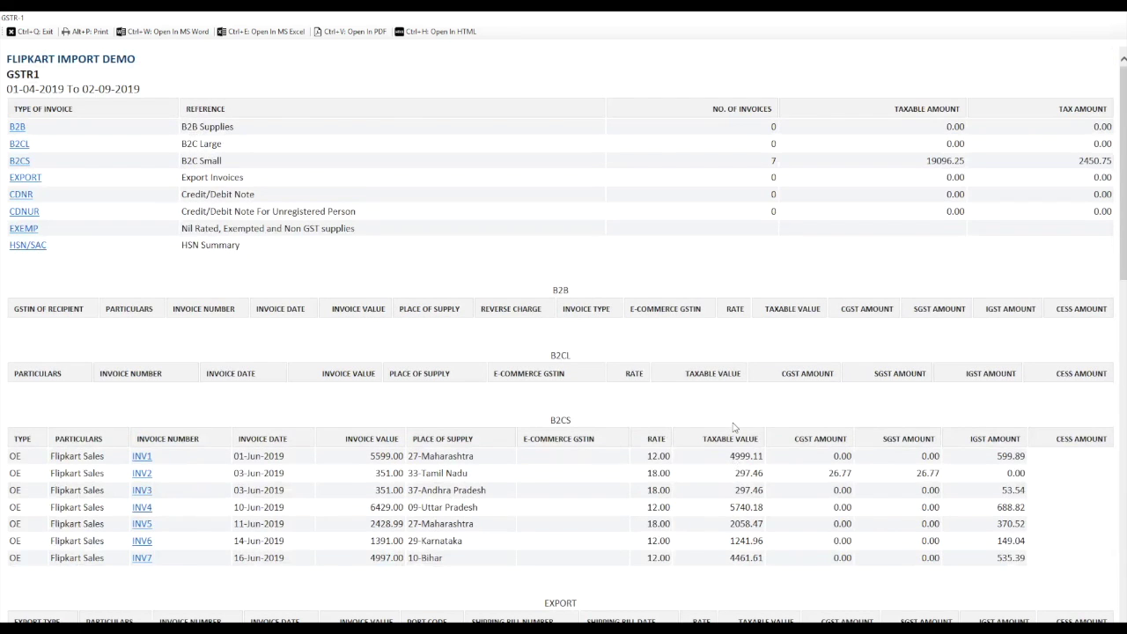
pyautogui.hotkey('ctrl', 'q')
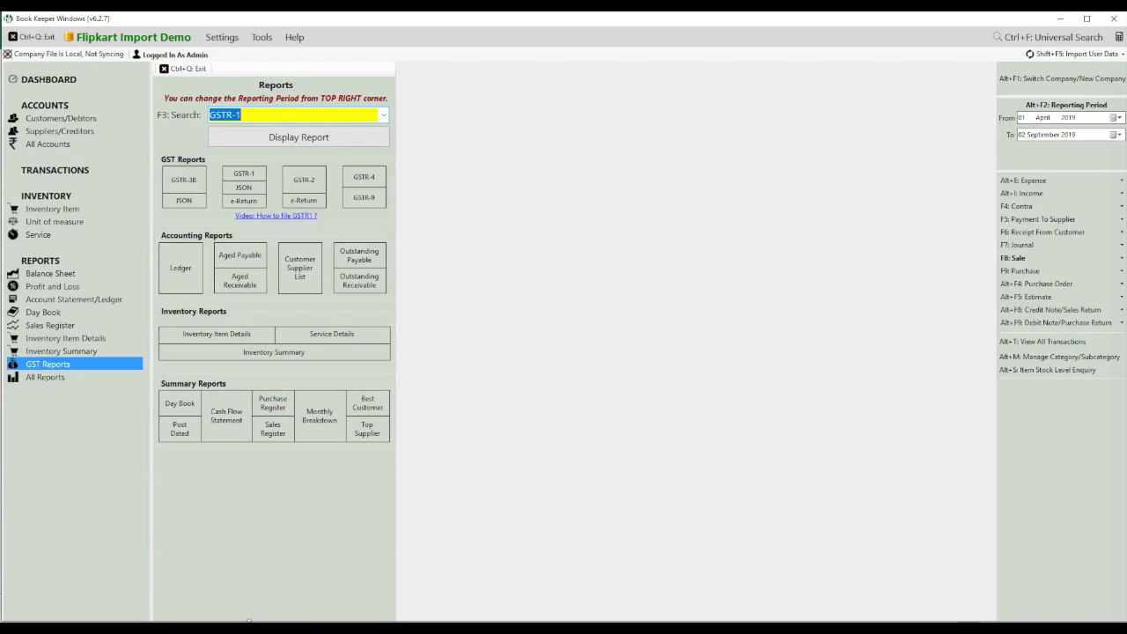
# Step: Bring the Notepad support-contact note in front of Book Keeper
pyautogui.moveTo(250, 620)
pyautogui.click(264, 581)
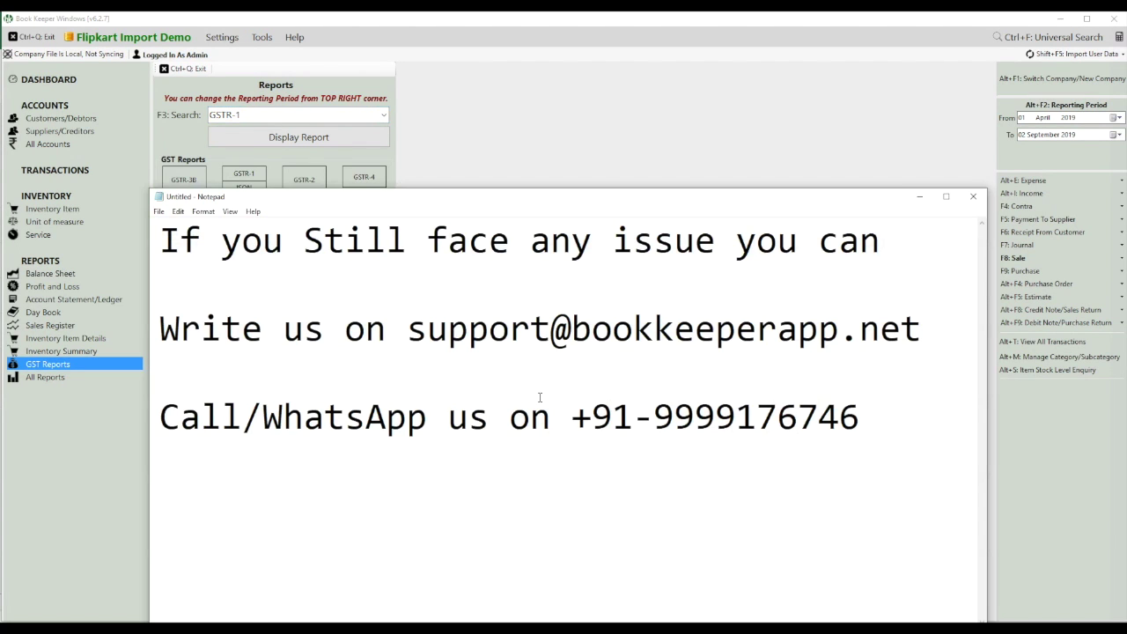